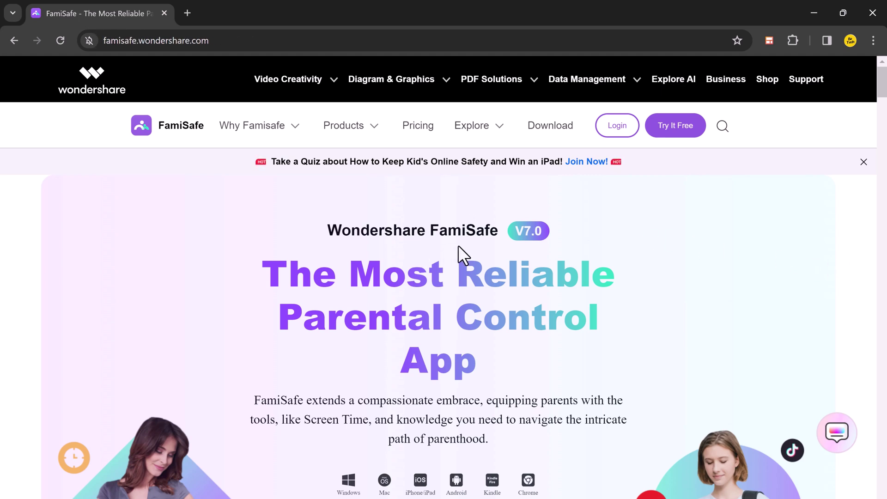
scroll(459, 244, "down", 3)
scroll(459, 244, "down", 2)
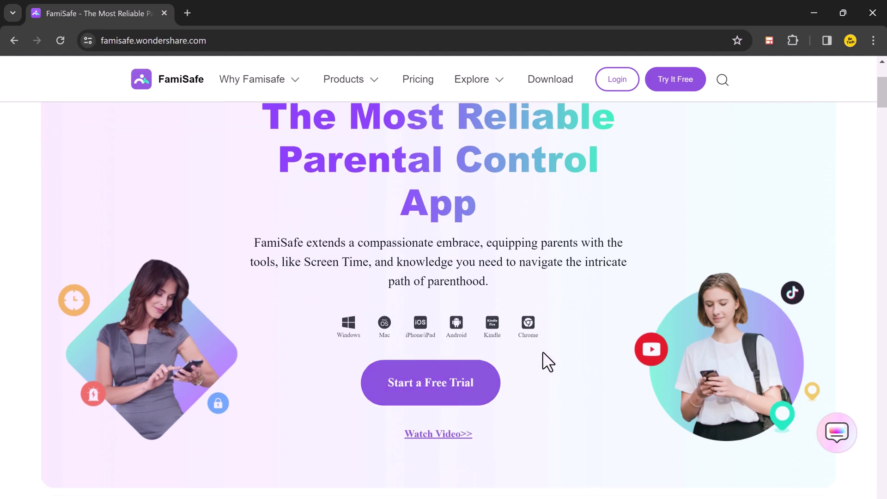
scroll(542, 352, "down", 2)
scroll(543, 351, "down", 2)
scroll(543, 351, "down", 2)
scroll(543, 351, "down", 4)
scroll(542, 352, "down", 1)
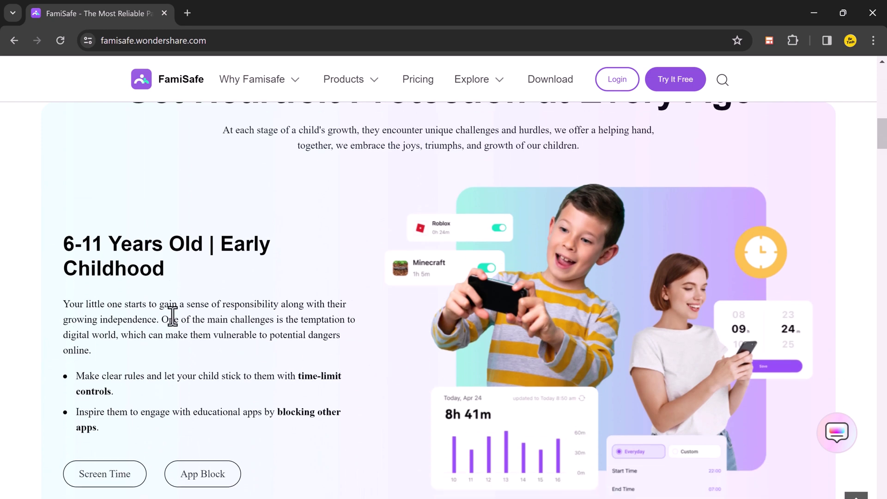
scroll(171, 317, "down", 1)
scroll(173, 315, "down", 1)
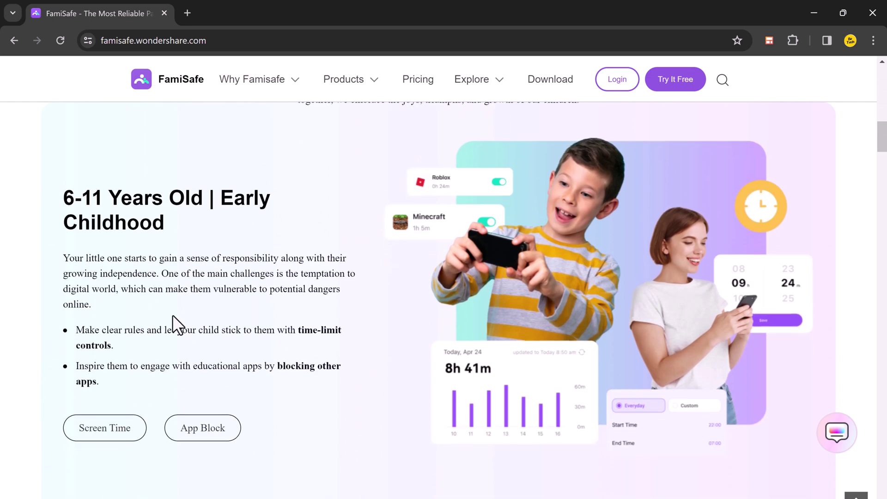
scroll(173, 315, "down", 3)
scroll(173, 315, "down", 5)
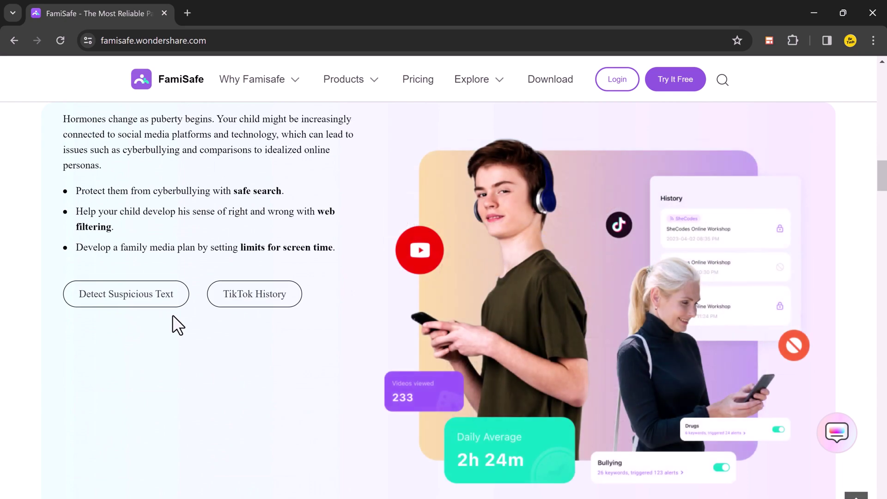
scroll(173, 315, "down", 3)
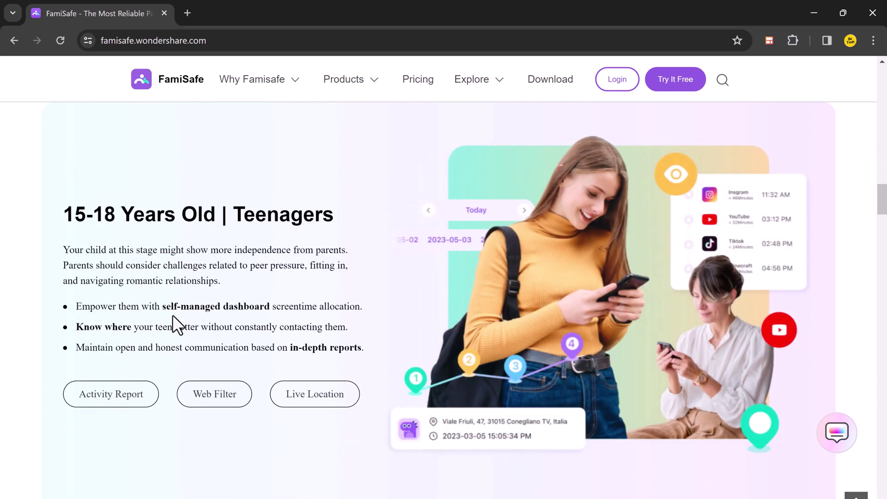
scroll(173, 315, "down", 5)
scroll(172, 315, "down", 4)
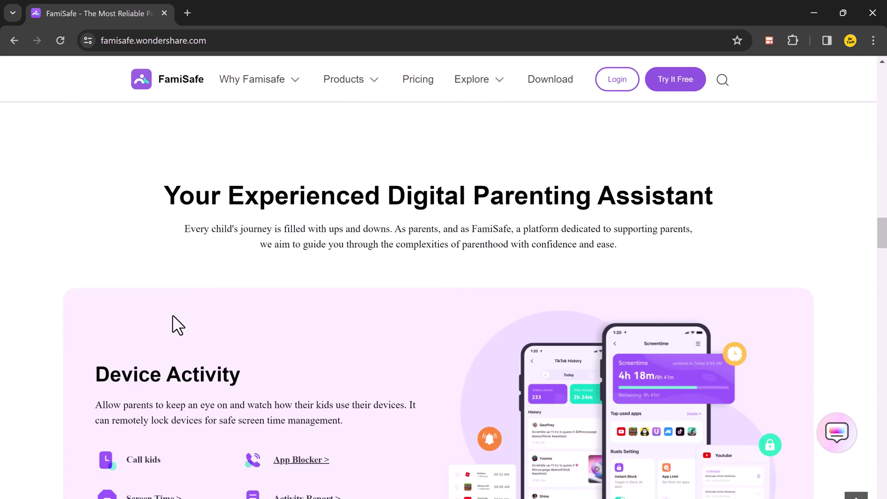
scroll(172, 315, "down", 2)
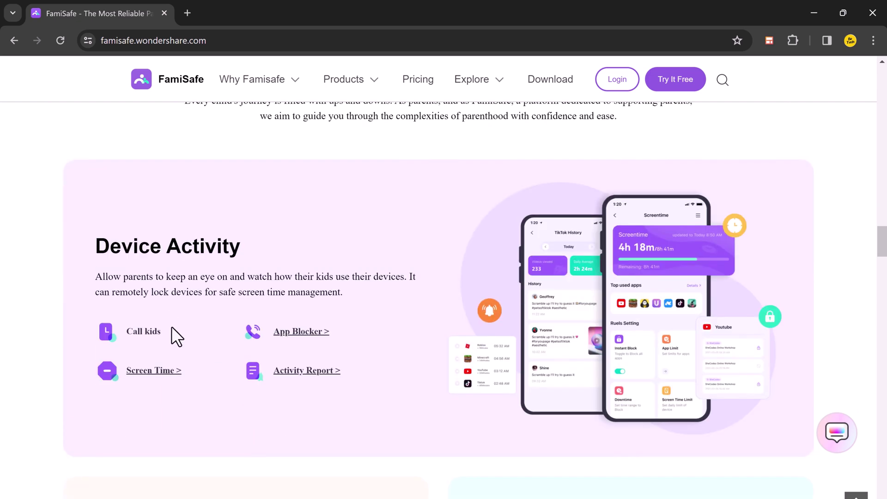
scroll(466, 367, "down", 3)
scroll(466, 368, "down", 3)
scroll(466, 368, "down", 1)
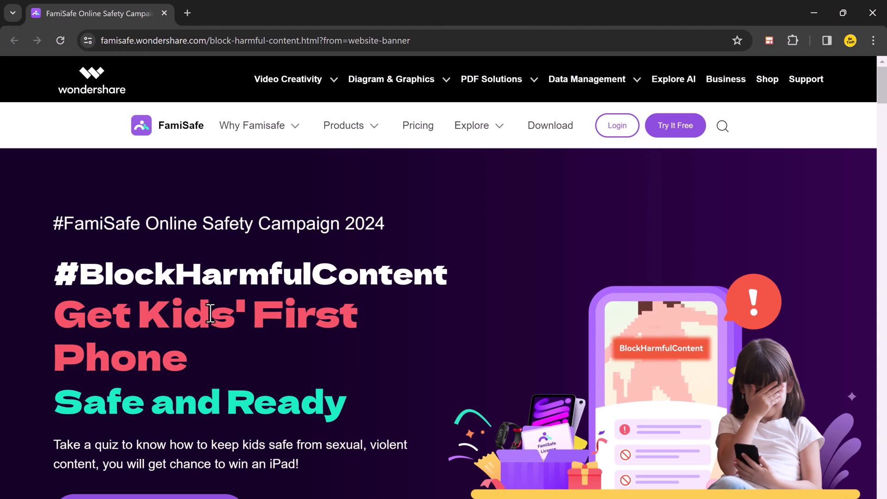
scroll(246, 352, "down", 3)
scroll(243, 352, "down", 2)
scroll(243, 352, "down", 4)
scroll(244, 354, "down", 2)
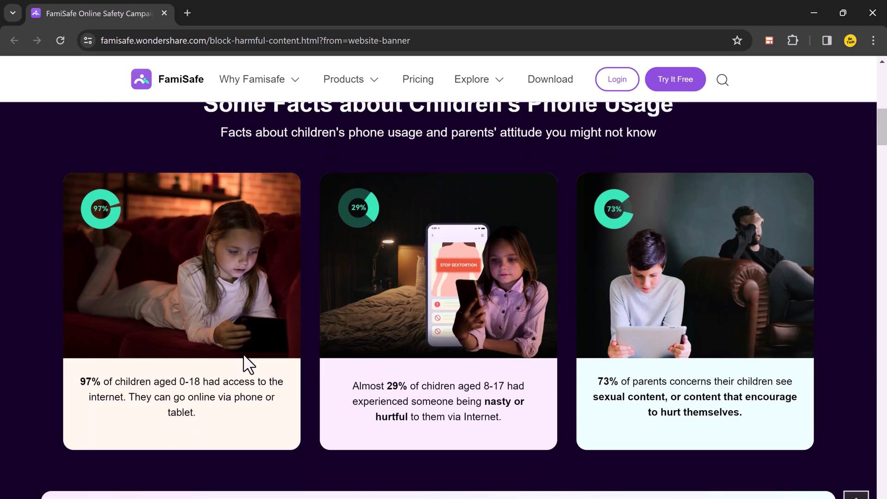
scroll(244, 354, "down", 5)
scroll(243, 354, "down", 2)
scroll(243, 354, "down", 5)
scroll(243, 353, "down", 3)
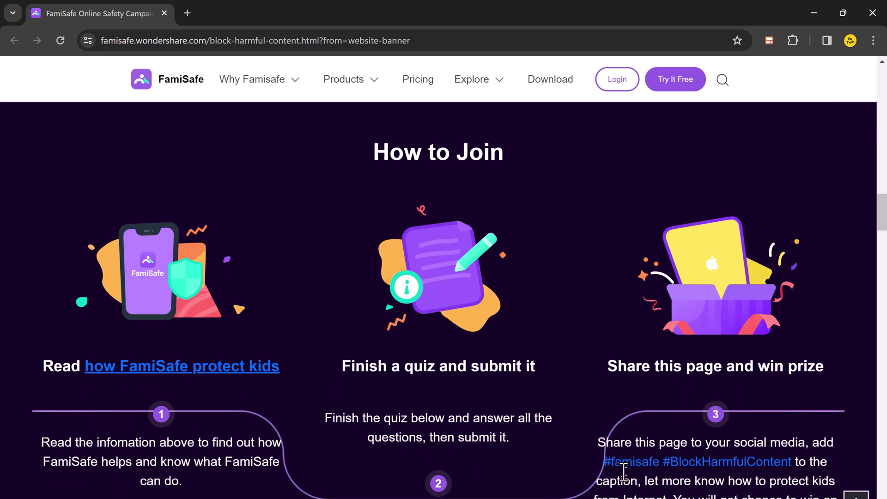
scroll(671, 469, "down", 1)
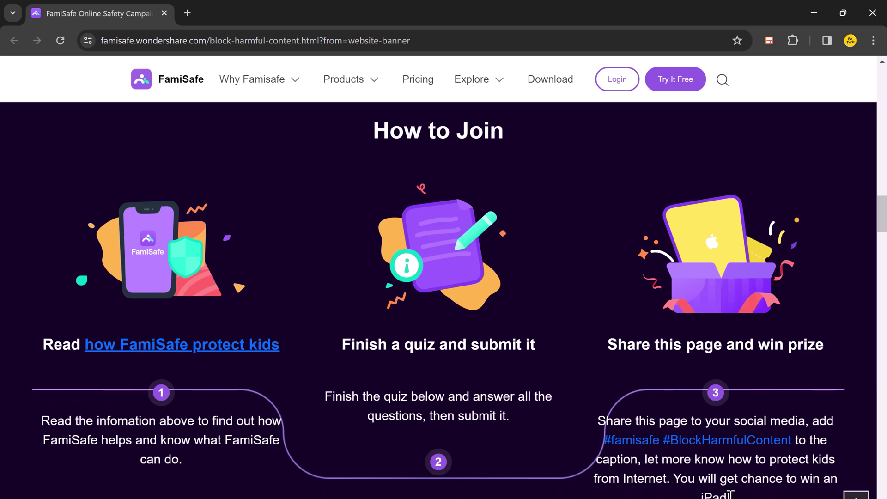
scroll(612, 465, "down", 8)
scroll(612, 465, "down", 2)
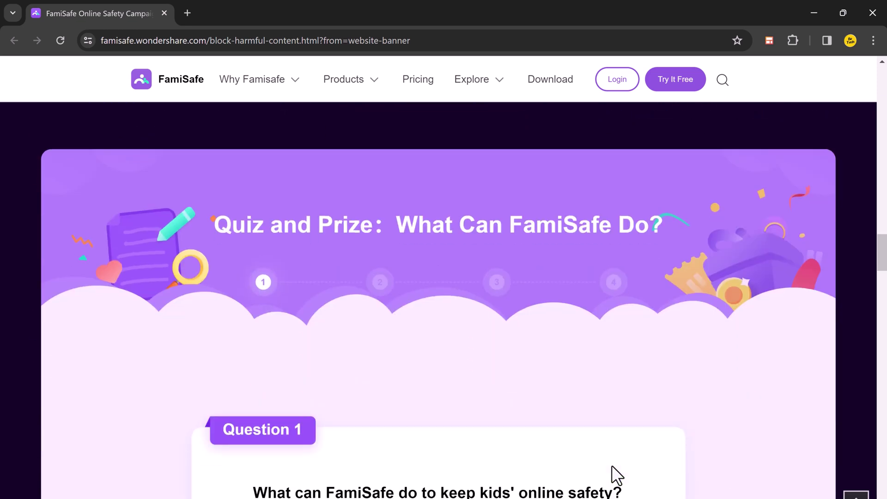
scroll(572, 451, "down", 2)
scroll(572, 450, "down", 3)
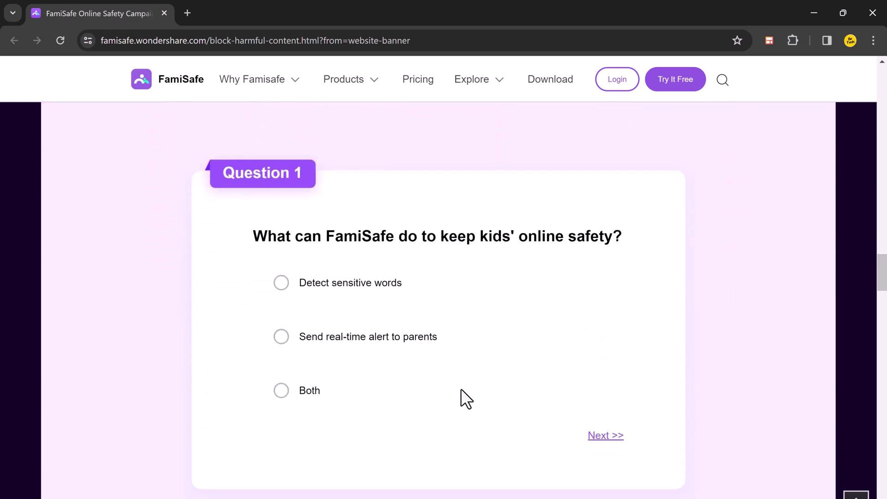
Answer the FamiSafe quiz with Both, 12 and 2, then select the email field.
left_click(315, 398)
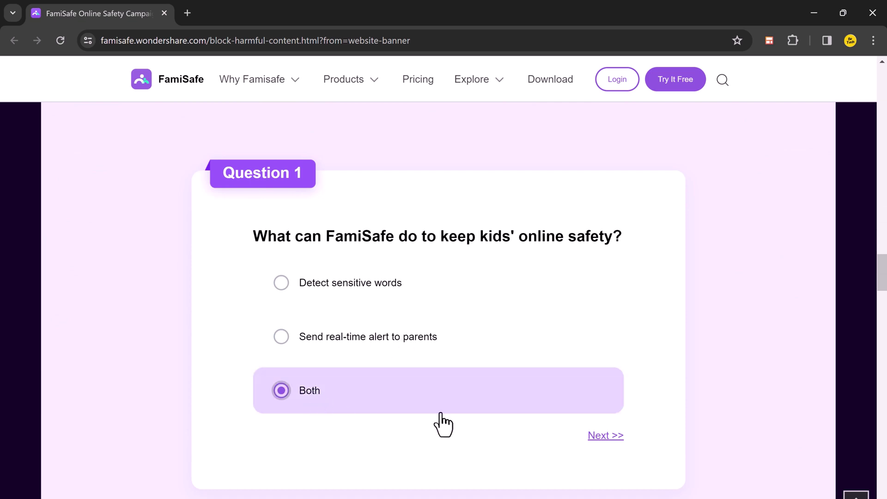
left_click(603, 438)
left_click(302, 302)
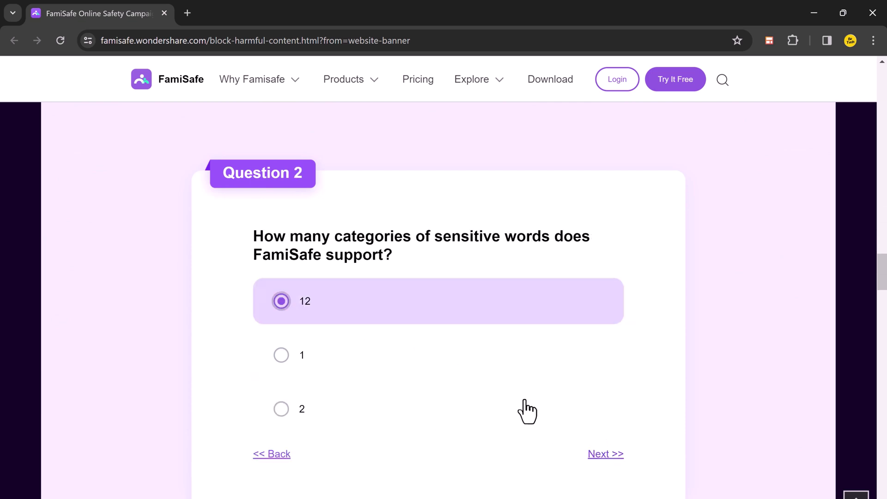
left_click(604, 454)
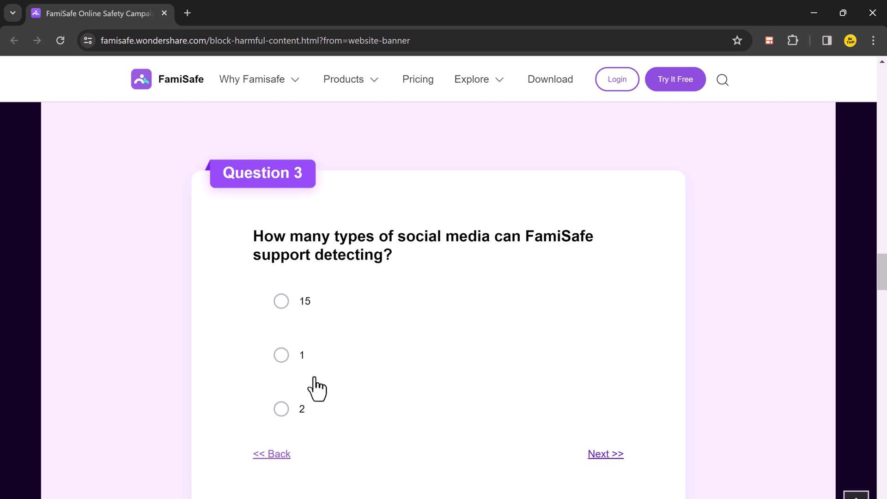
left_click(305, 409)
left_click(606, 455)
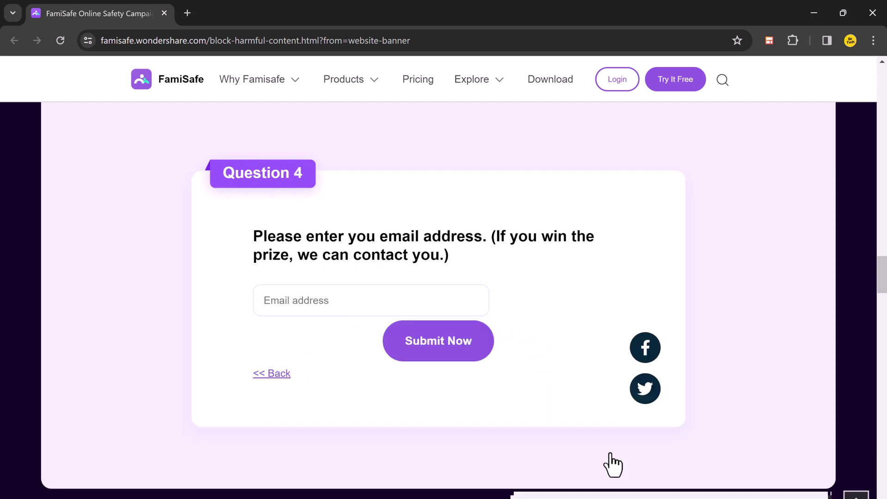
left_click(333, 300)
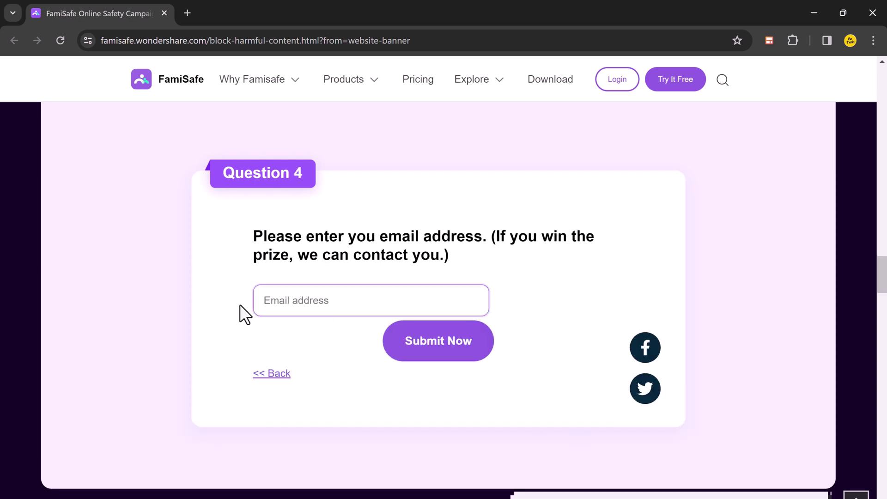
scroll(467, 353, "up", 15)
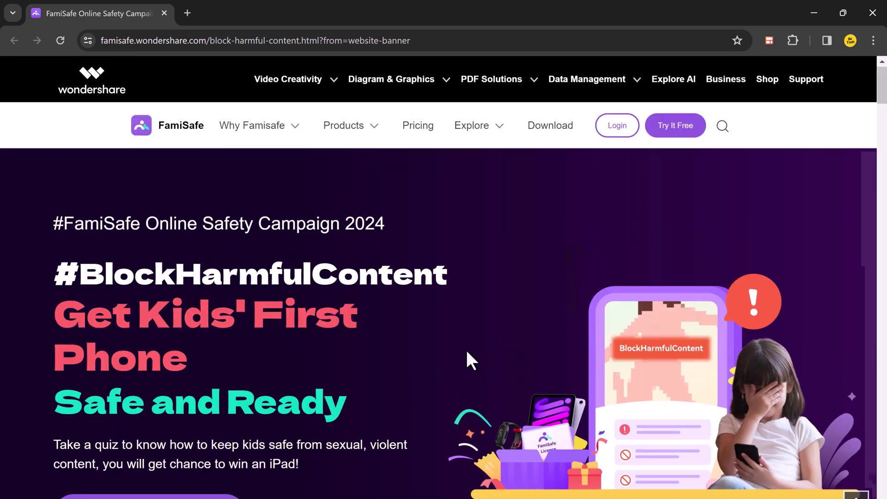
scroll(464, 348, "down", 1)
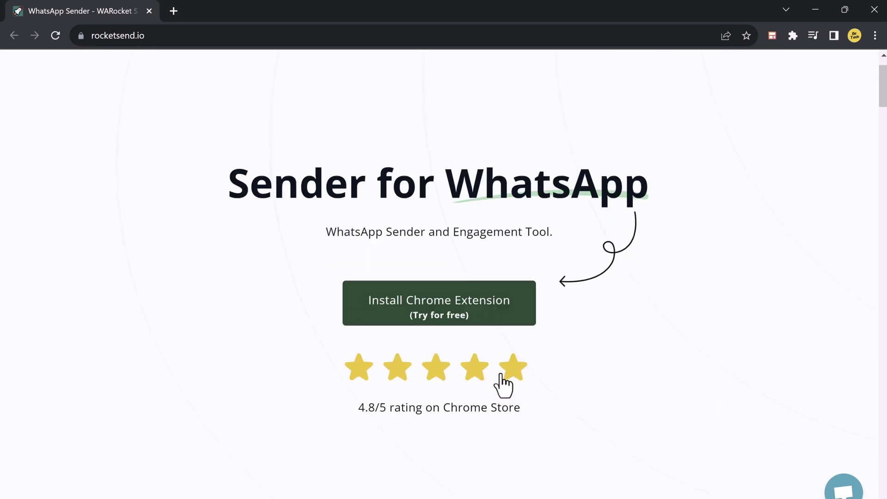
scroll(504, 383, "down", 3)
scroll(504, 383, "down", 3)
scroll(504, 383, "down", 2)
scroll(504, 383, "down", 2)
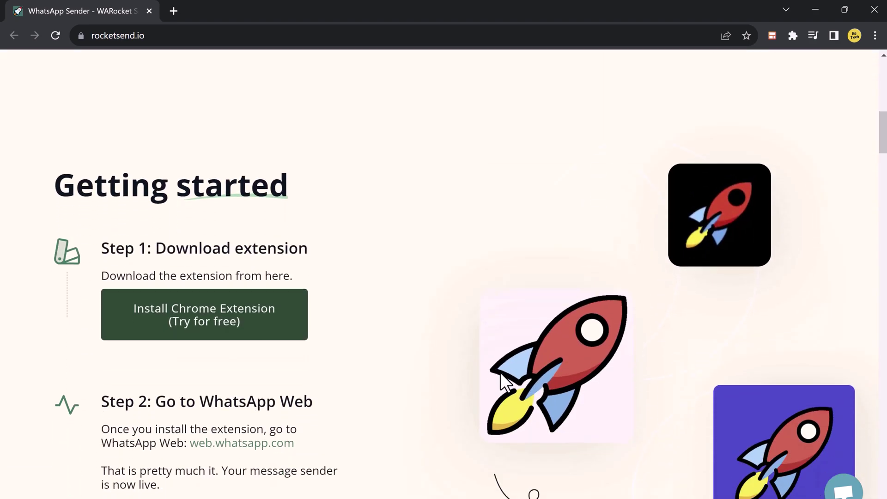
scroll(504, 384, "down", 1)
scroll(332, 404, "down", 1)
scroll(332, 404, "down", 5)
scroll(332, 405, "down", 4)
scroll(331, 402, "down", 2)
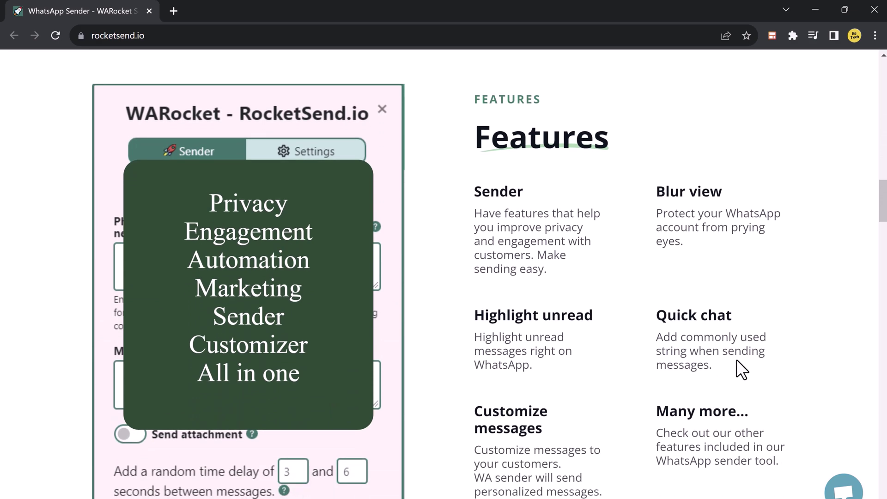
scroll(747, 363, "down", 4)
scroll(735, 359, "down", 1)
scroll(734, 359, "down", 6)
scroll(736, 359, "down", 5)
scroll(735, 359, "up", 10)
scroll(736, 360, "up", 10)
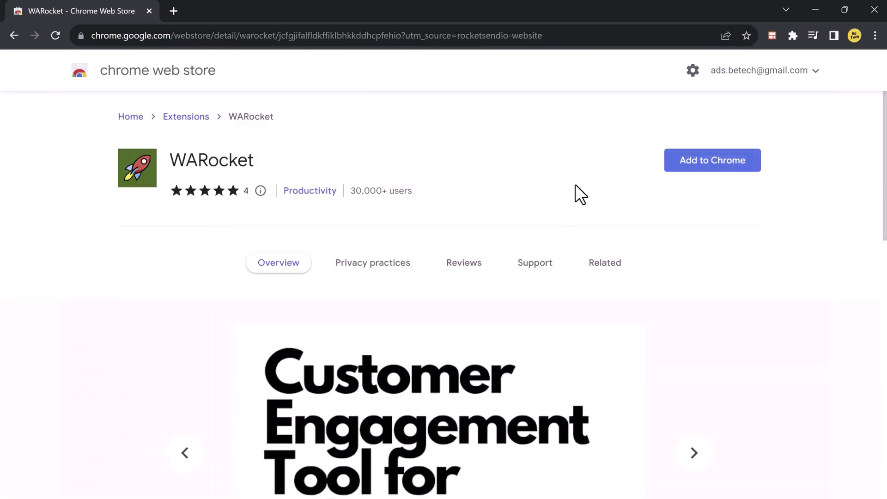
Add the WARocket extension to Chrome and confirm the installation.
left_click(700, 159)
left_click(462, 164)
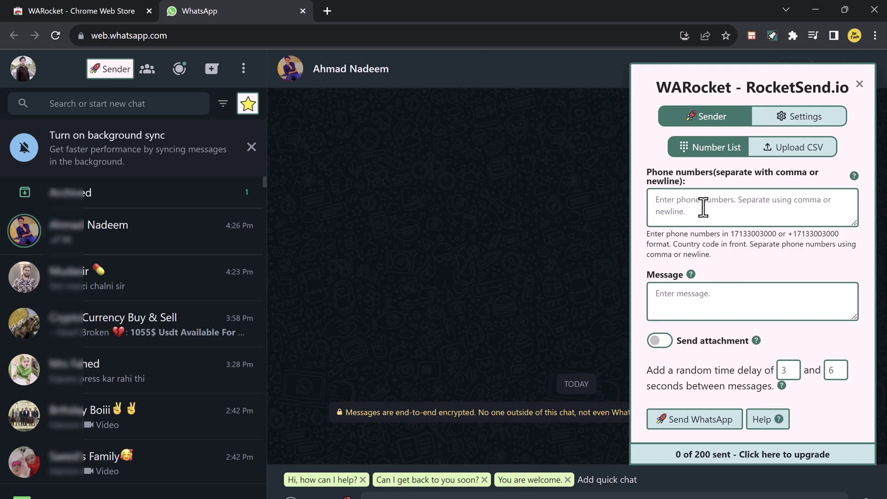
Paste the three recipient phone numbers and write the bulk message text.
key("ctrl+v")
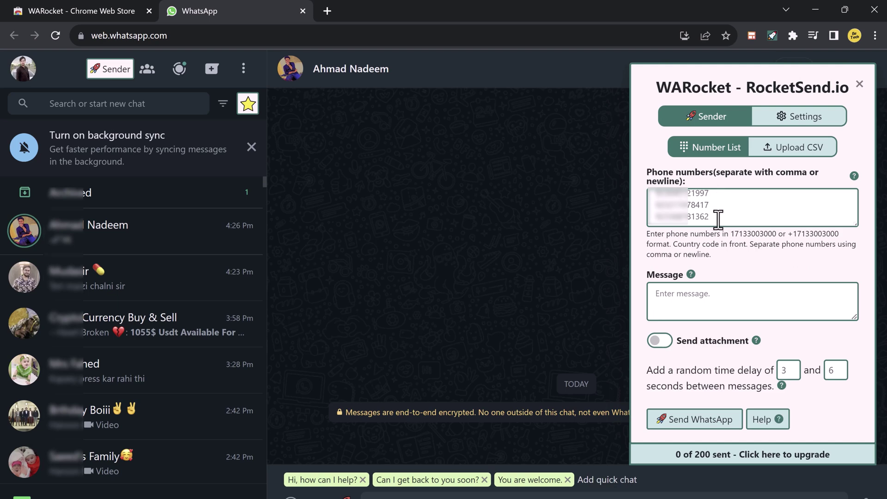
left_click(743, 291)
type("This is test ")
type("message. Please ignoe")
key("BackSpace")
type("re it.")
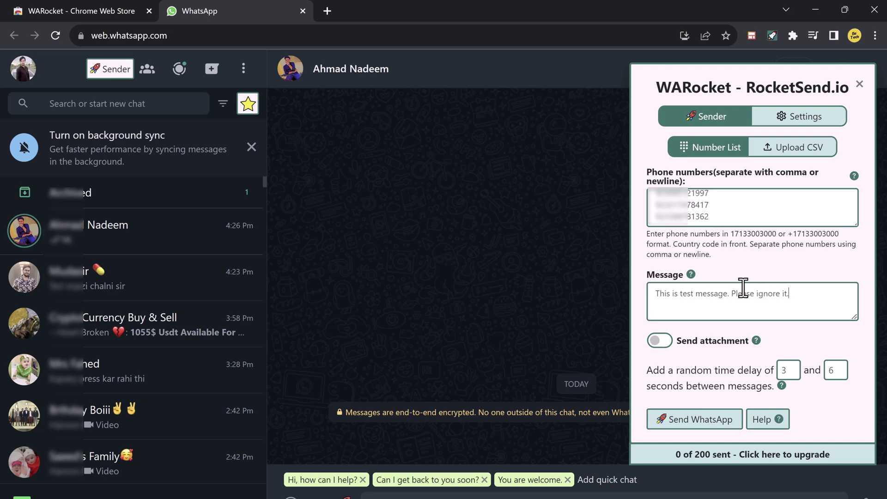
Attach the Be Tech logo, send it to your own chat, and set a 3–6 second delay.
left_click(659, 341)
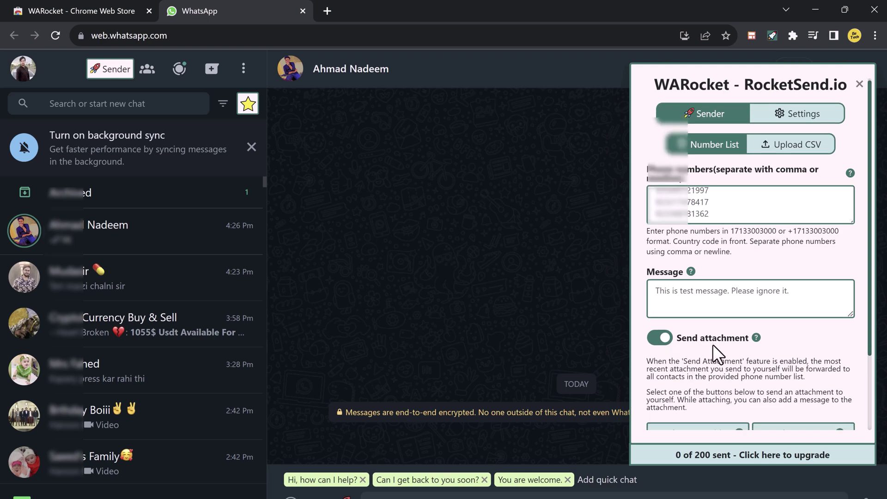
scroll(713, 345, "down", 2)
scroll(712, 344, "down", 1)
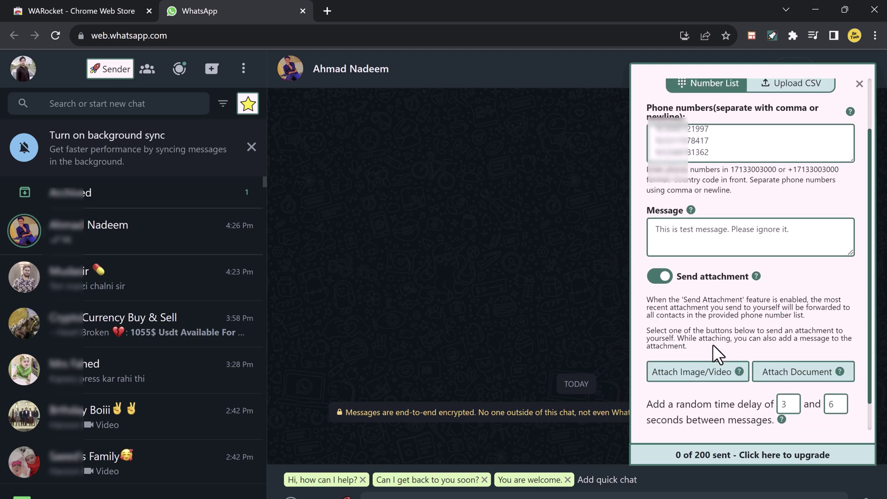
left_click(691, 374)
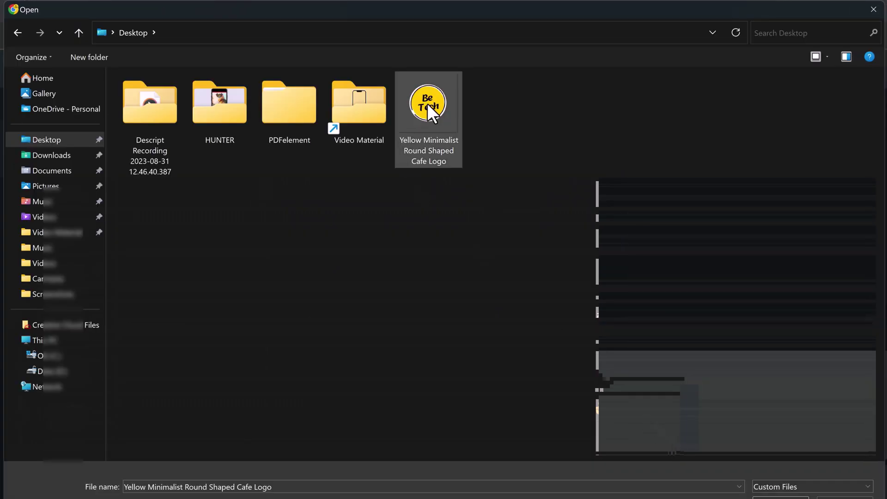
double_click(427, 104)
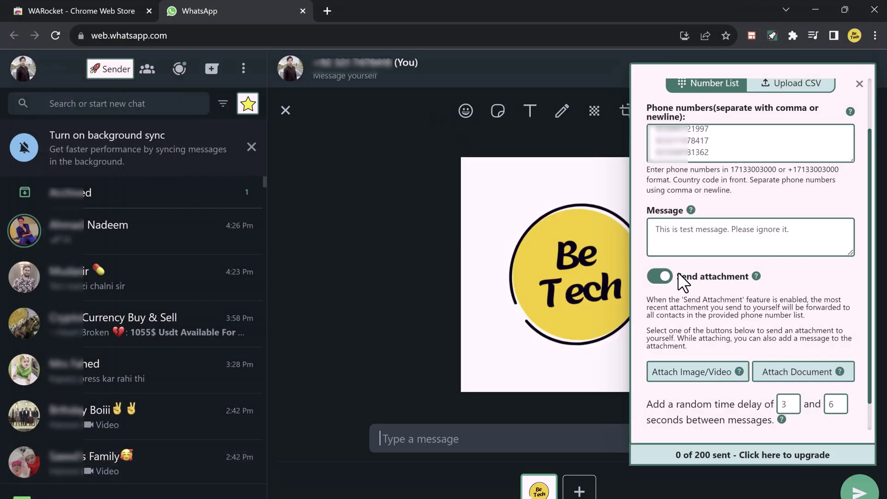
left_click(859, 489)
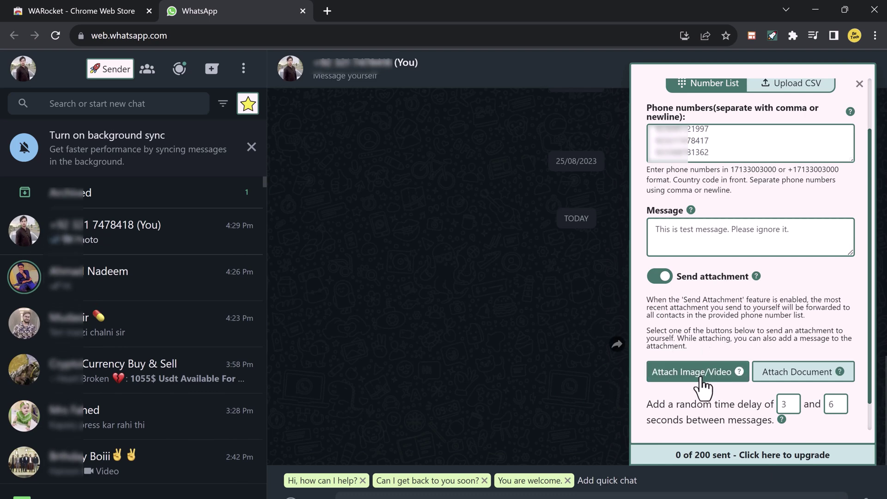
scroll(703, 386, "down", 1)
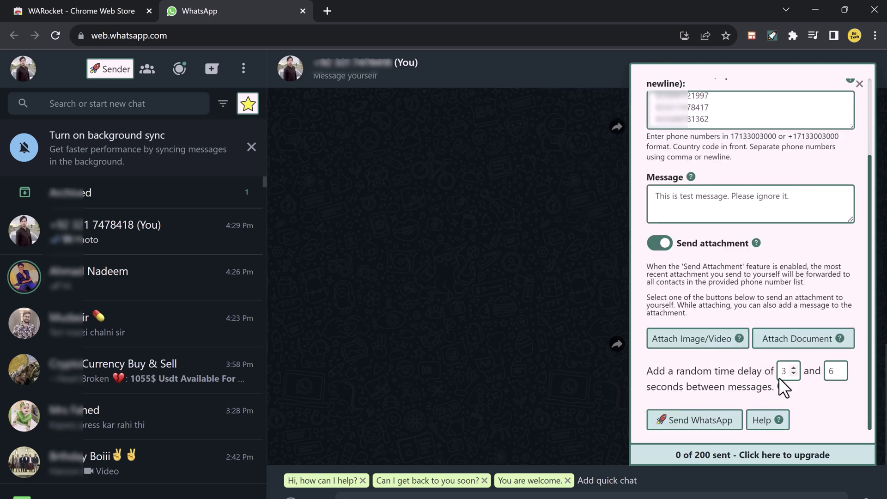
left_click(841, 376)
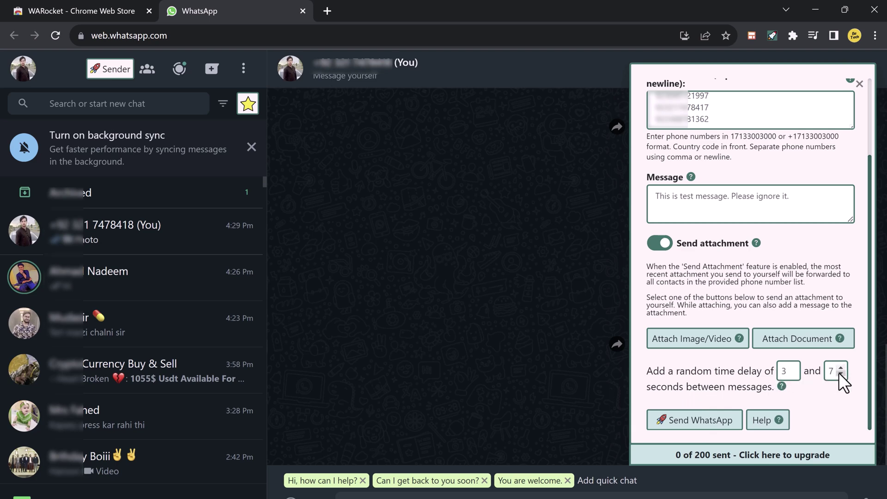
left_click(794, 376)
Start the bulk send, then view a recipient's chat with the sender panel closed.
left_click(667, 420)
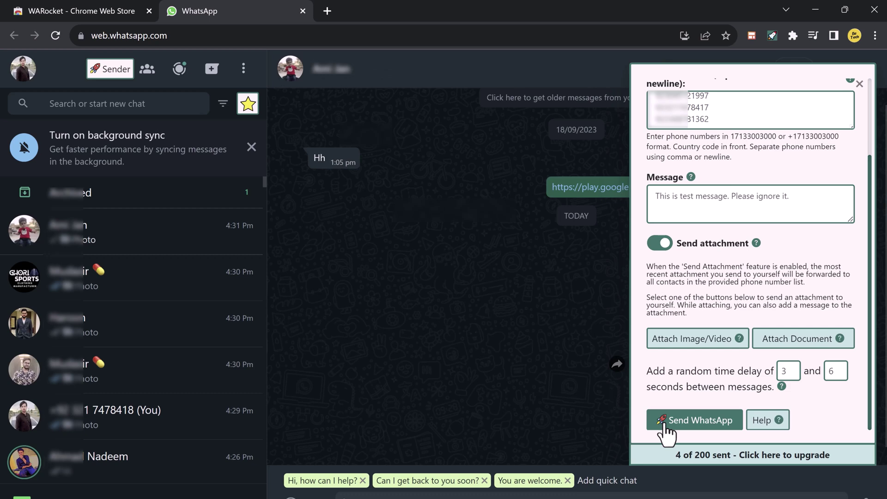
left_click(186, 326)
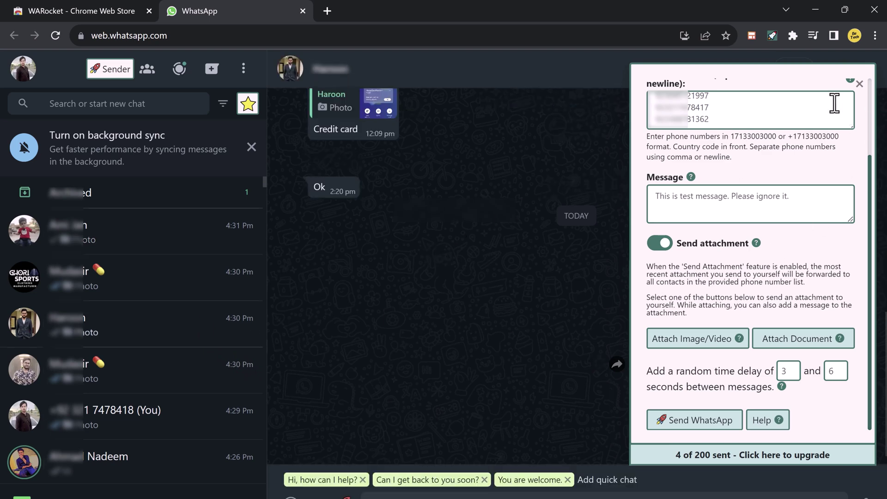
left_click(861, 84)
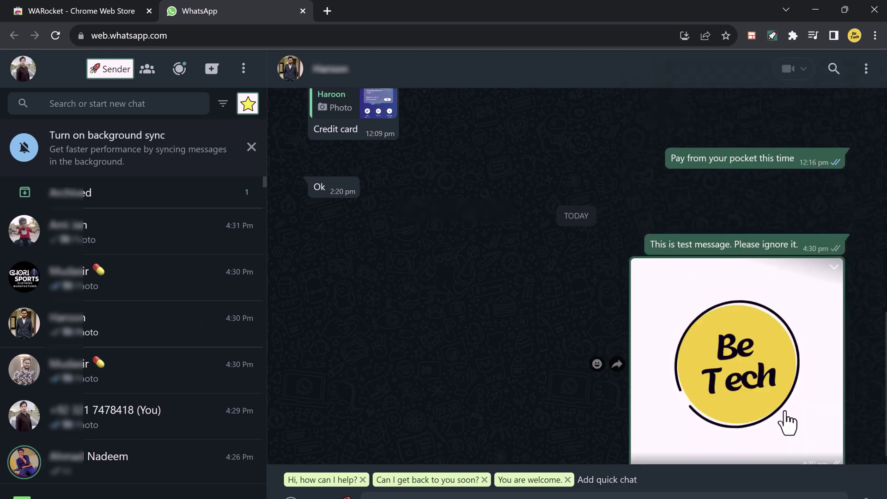
scroll(788, 423, "down", 1)
scroll(788, 423, "up", 1)
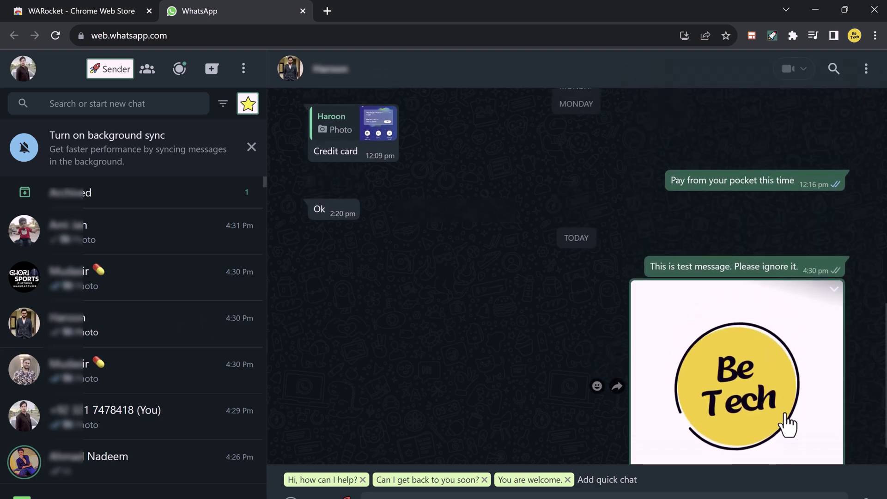
scroll(788, 423, "down", 1)
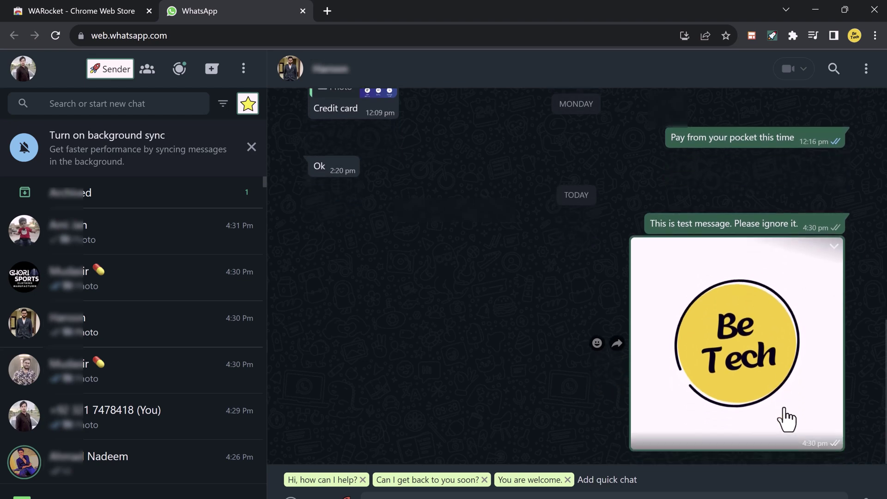
Check other recipients' chats for the test message and Be Tech image, then reopen the sender.
left_click(142, 284)
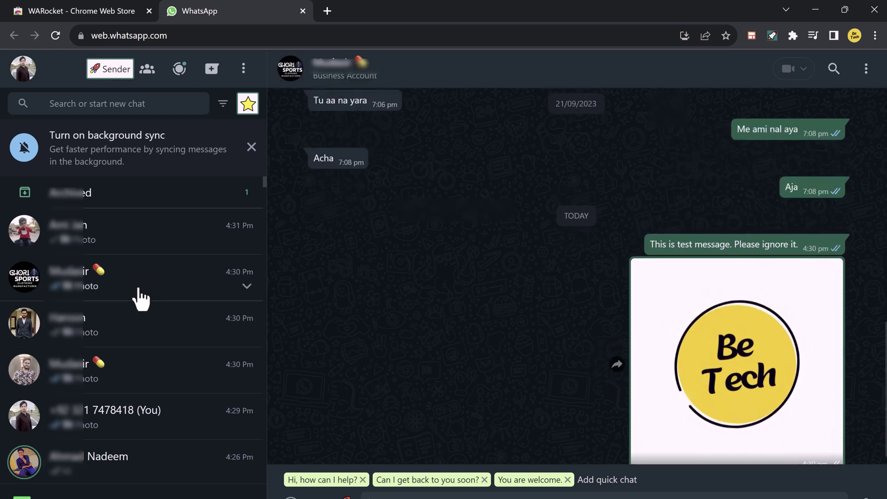
left_click(141, 339)
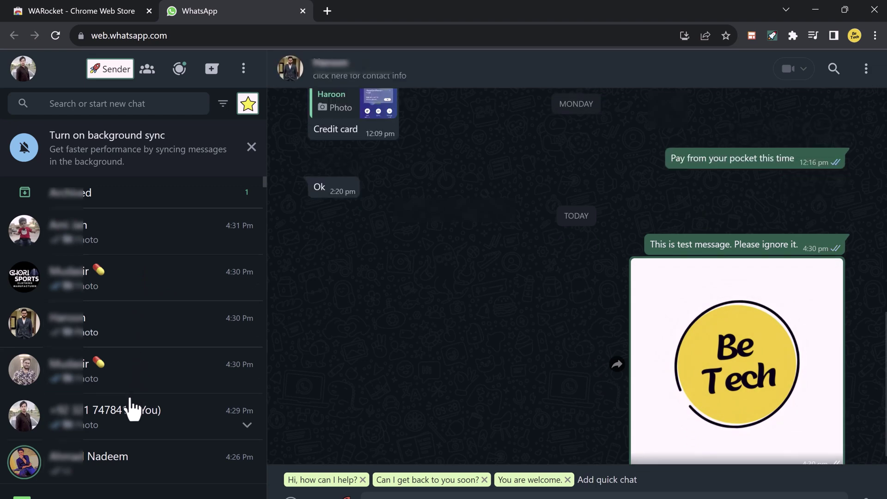
left_click(139, 285)
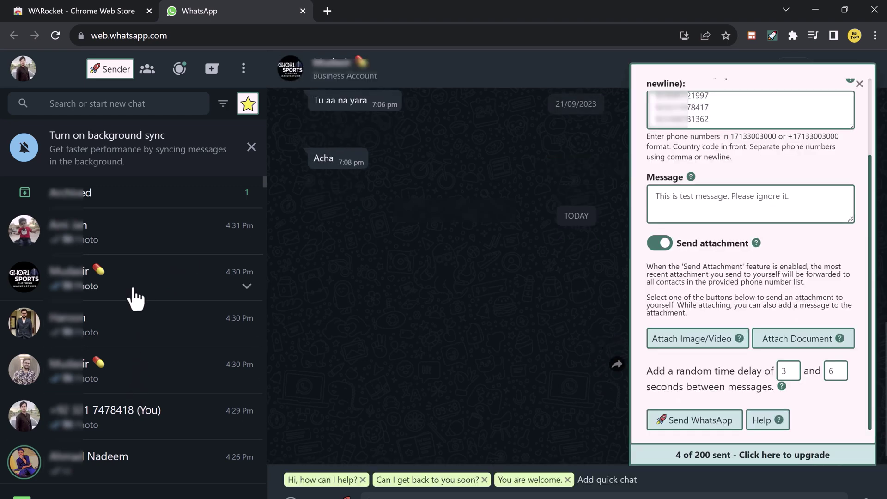
scroll(399, 281, "down", 1)
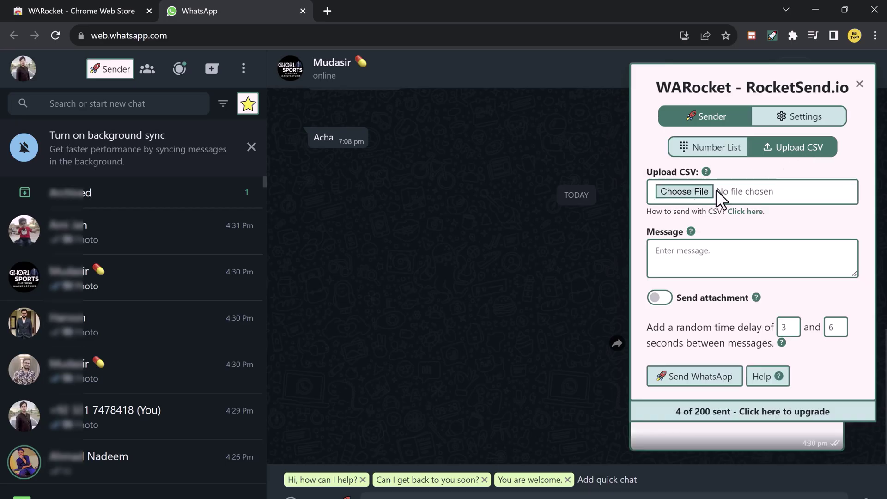
Upload Contacts.csv and use Column 2 - Phone Number as the recipient list.
left_click(685, 191)
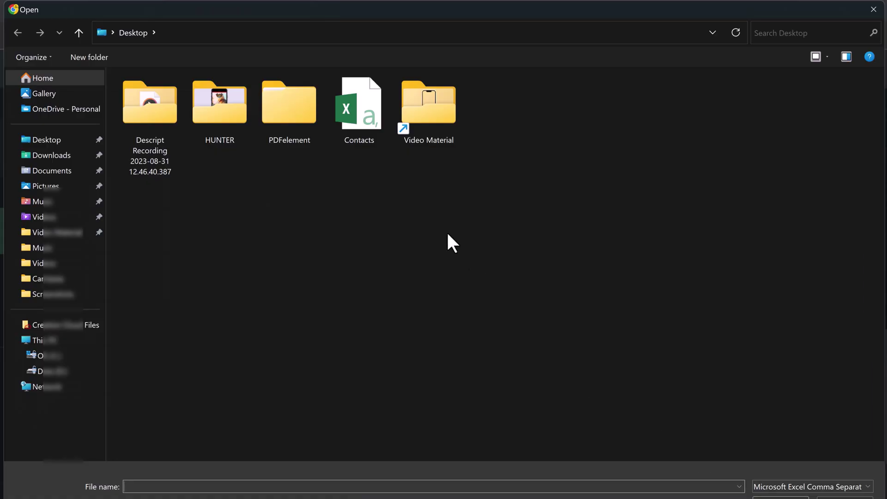
double_click(350, 126)
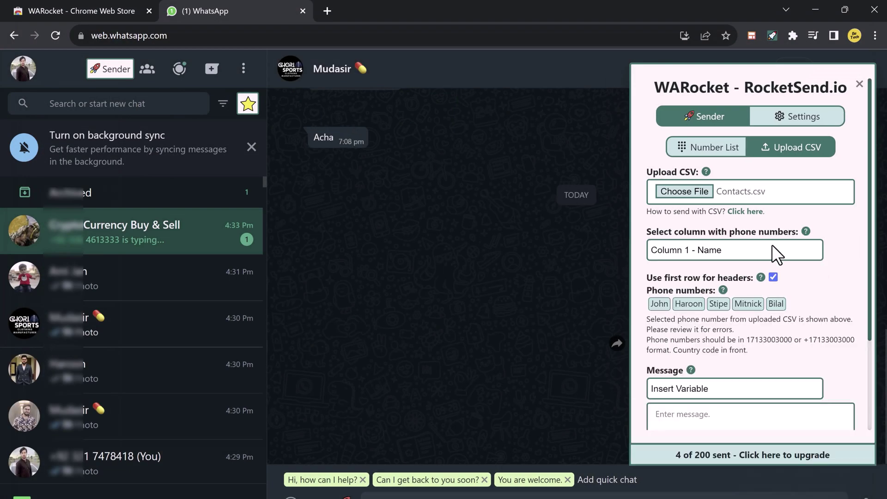
left_click(806, 249)
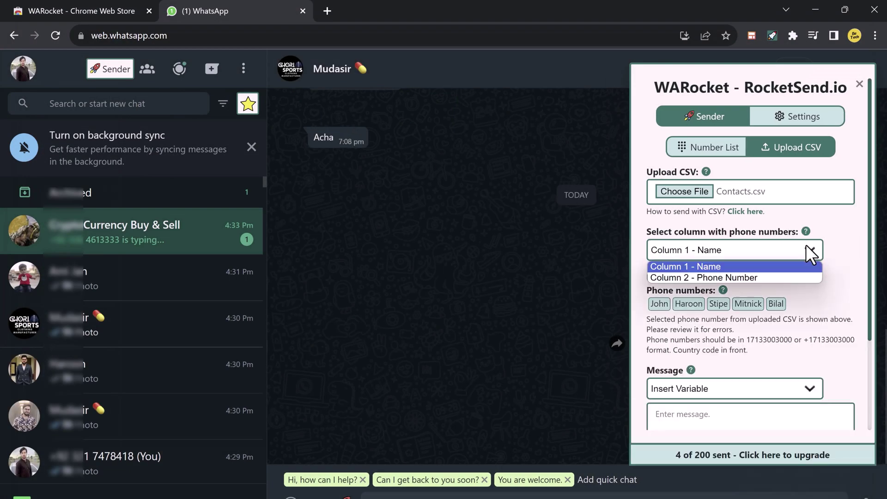
left_click(773, 278)
scroll(740, 344, "down", 2)
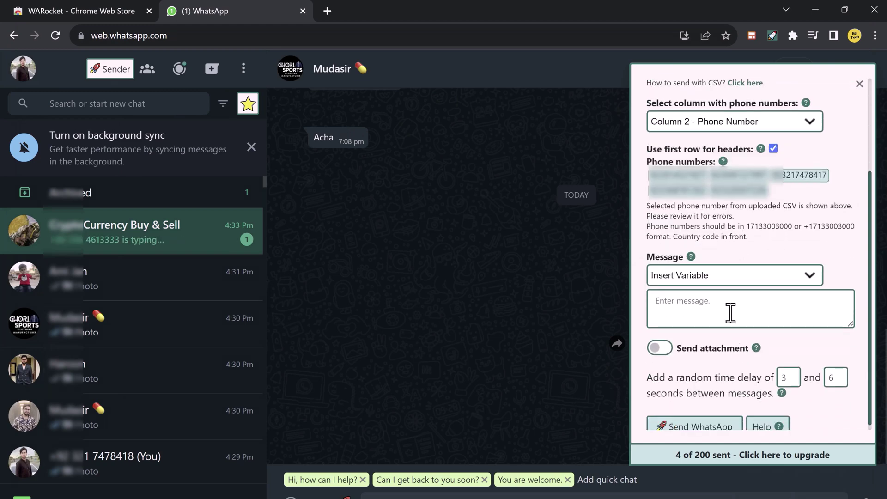
Write the message 'Hello, This is also test message.' in the Message box.
left_click(749, 275)
left_click(728, 305)
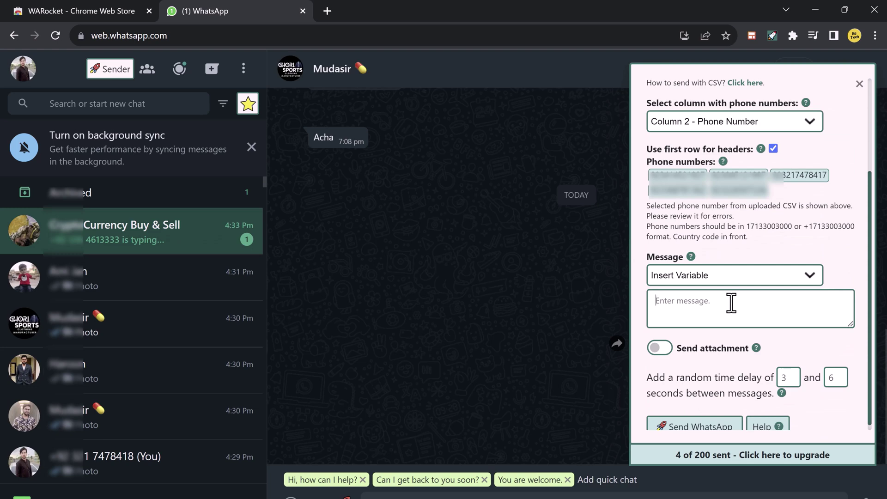
type("Hello,")
key("Return")
key("Return")
type("Ho")
key("BackSpace")
key("BackSpace")
type("This is a")
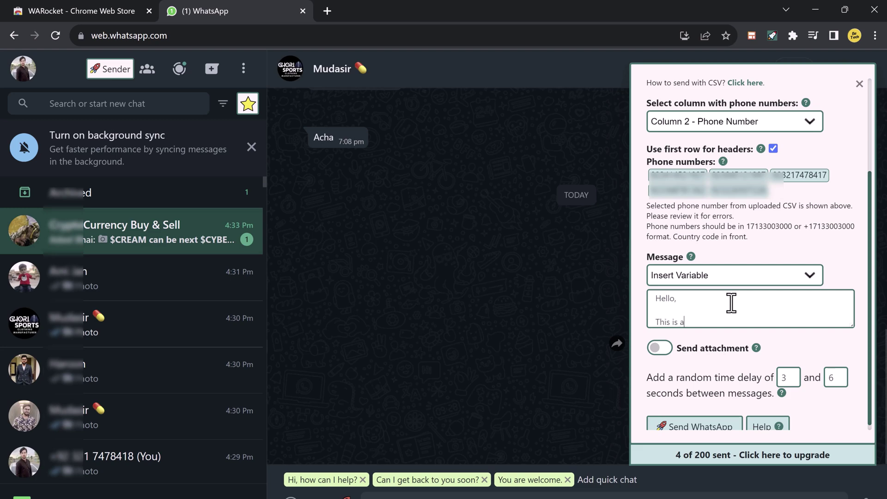
type("lso test message.")
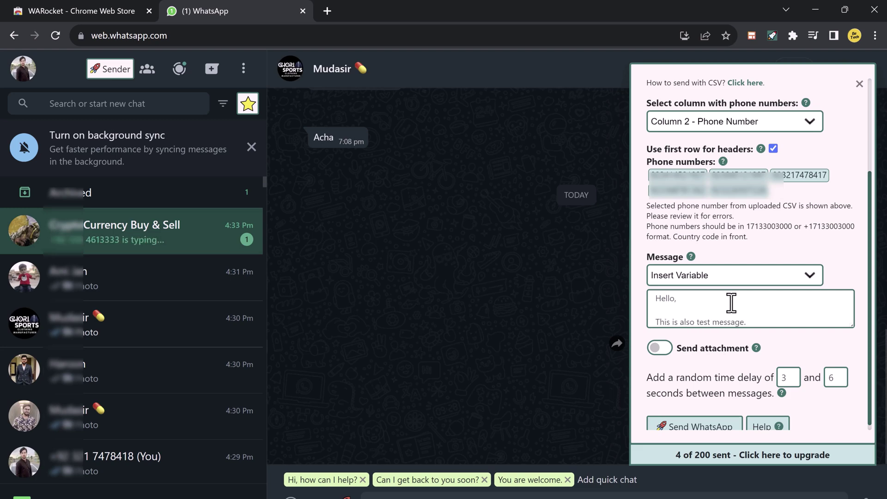
Leave attachment sending off and set a 4–8 second random delay.
left_click(660, 348)
scroll(693, 312, "down", 1)
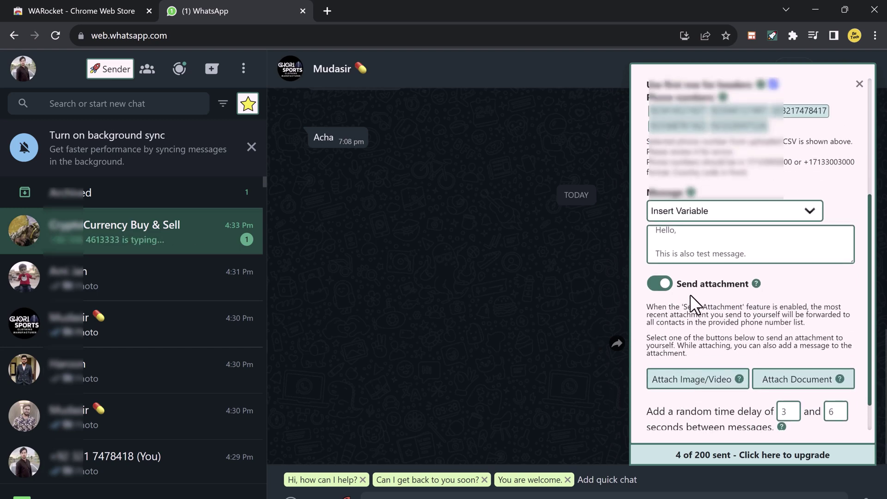
scroll(690, 326, "down", 1)
left_click(659, 243)
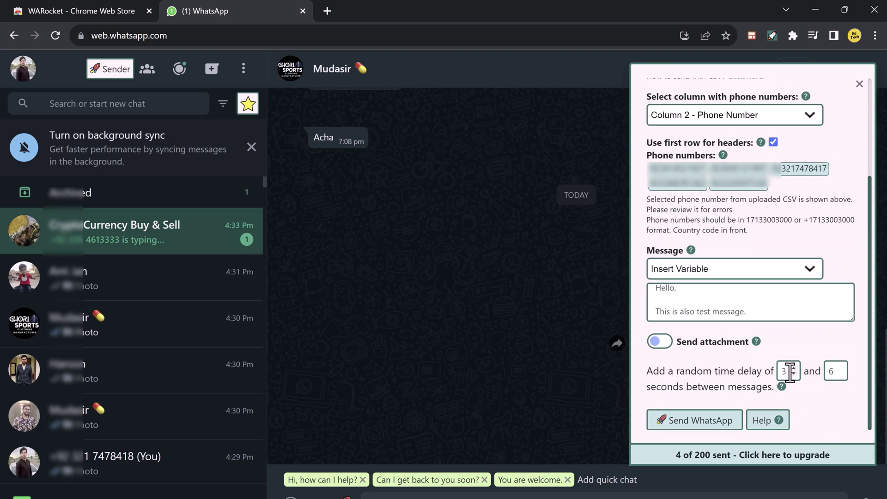
left_click(841, 367)
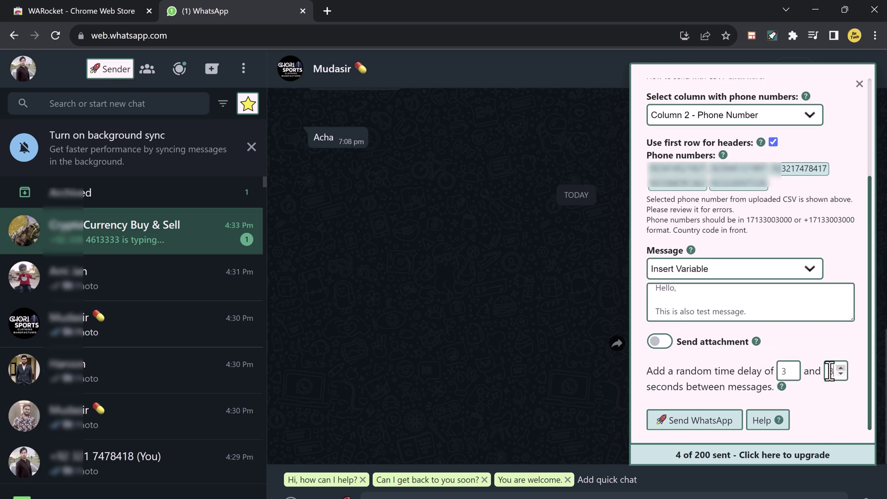
left_click(795, 367)
Bulk-send 'Hello, This is also test message.' and verify it in several recipients' chats.
left_click(679, 424)
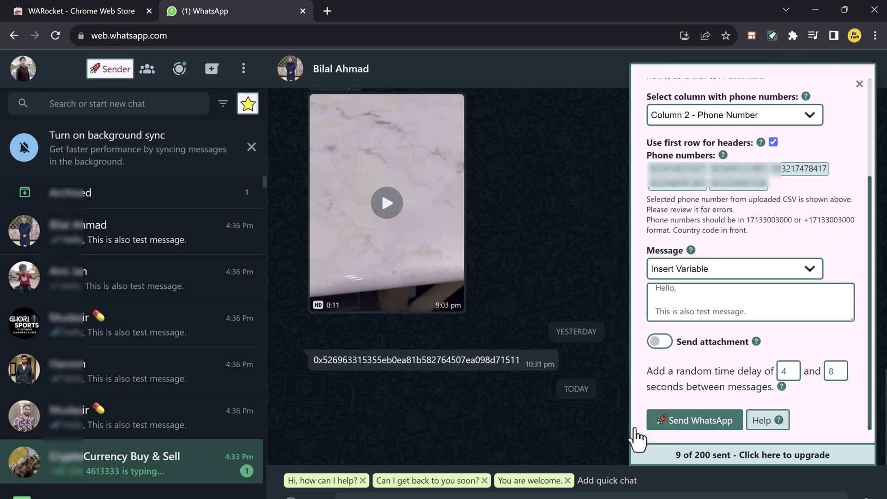
left_click(169, 385)
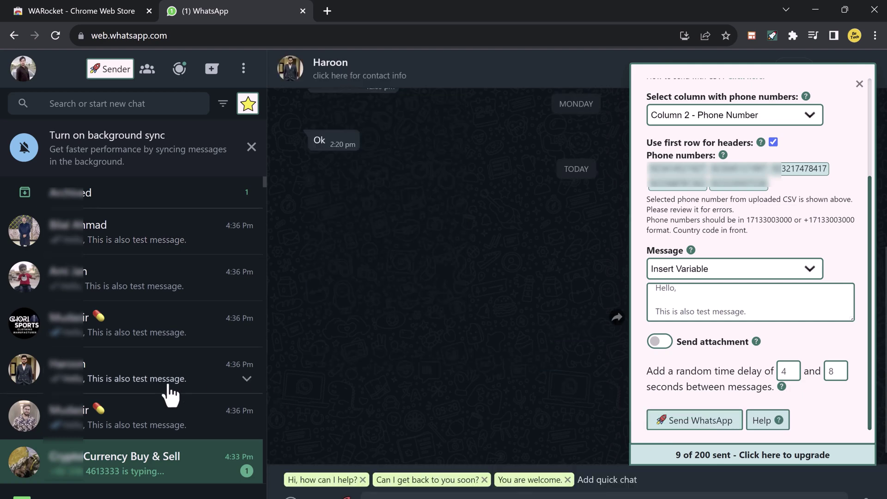
left_click(860, 85)
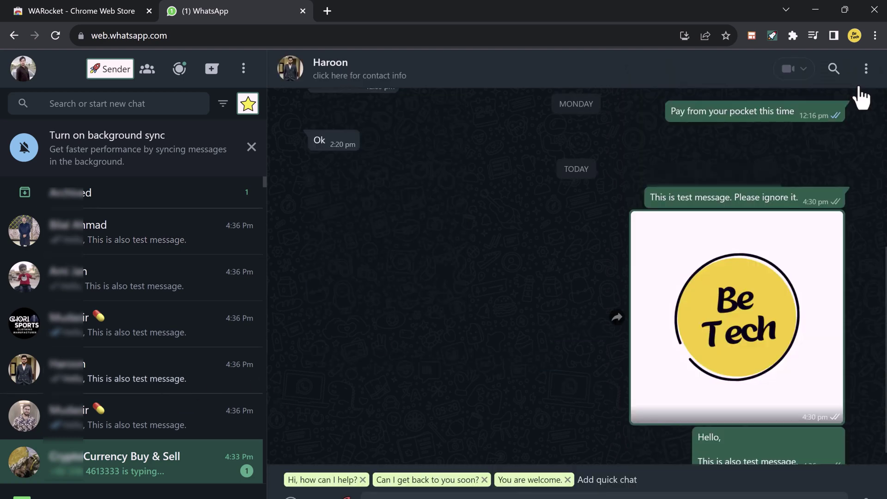
scroll(720, 347, "up", 1)
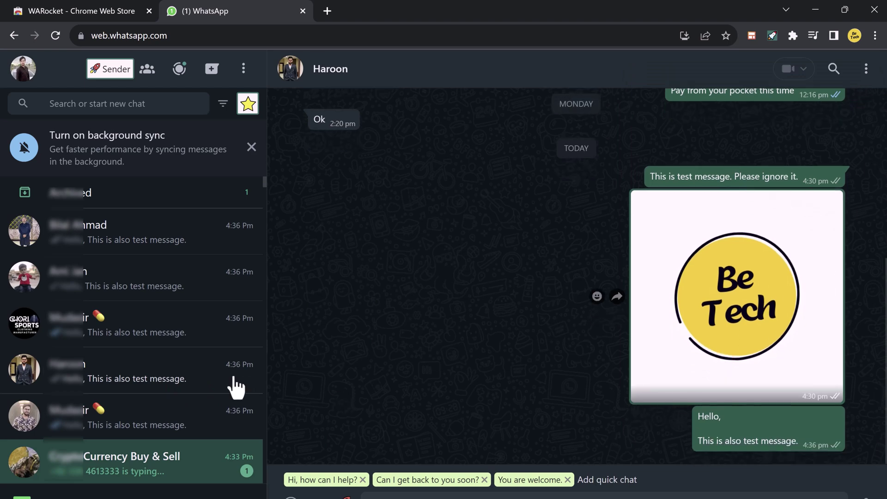
left_click(125, 285)
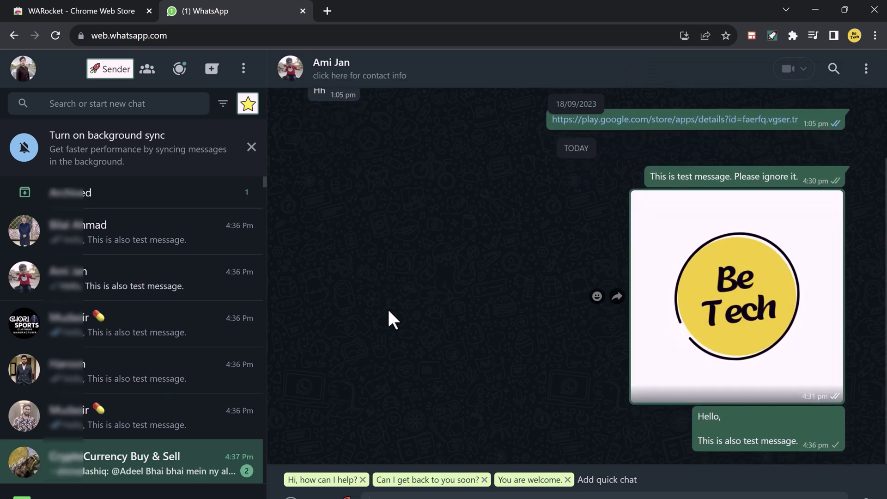
left_click(149, 284)
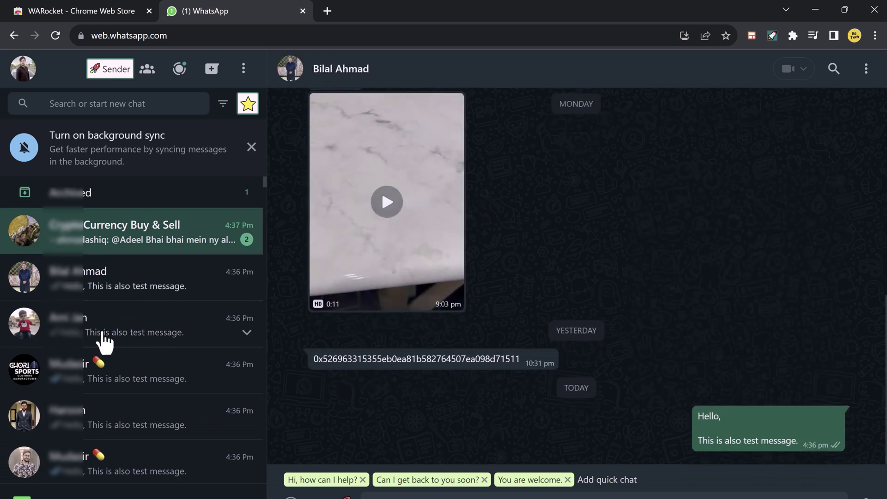
left_click(104, 335)
left_click(115, 376)
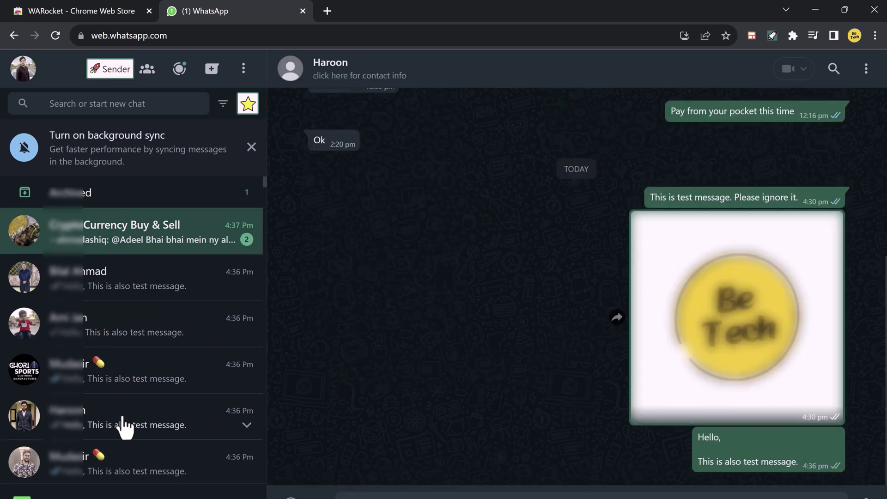